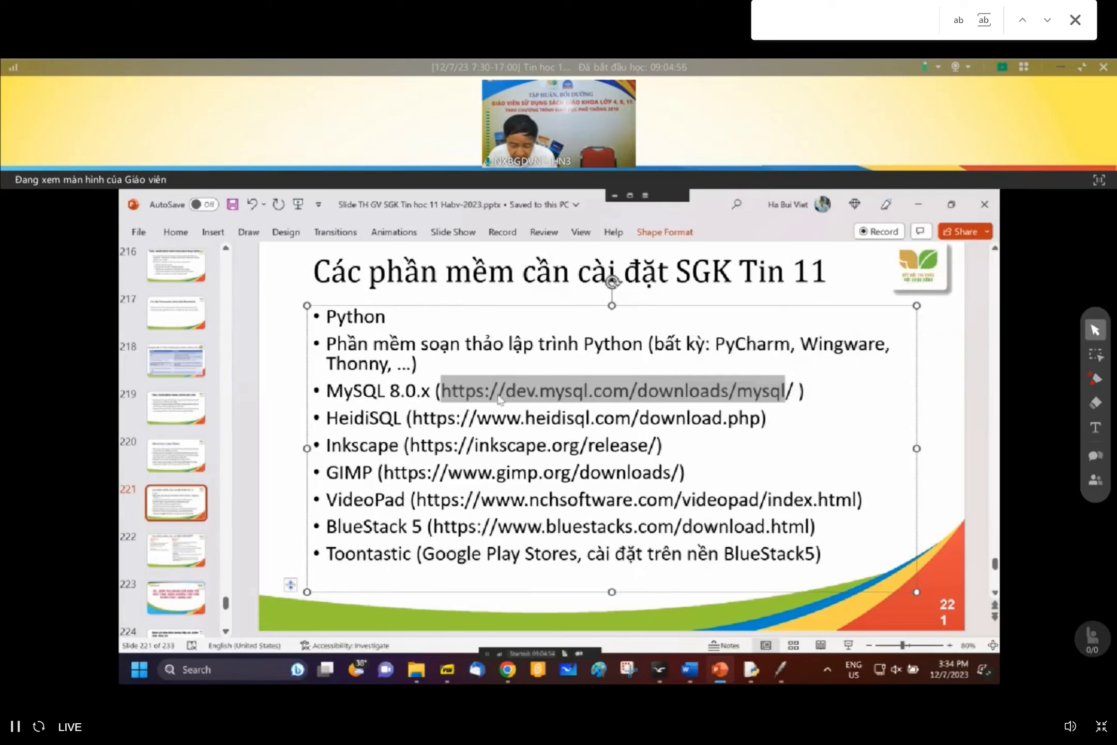
- Highlight the HeidiSQL download line on the slide, then minimise everything to the desktop
drag(336, 425, 768, 428)
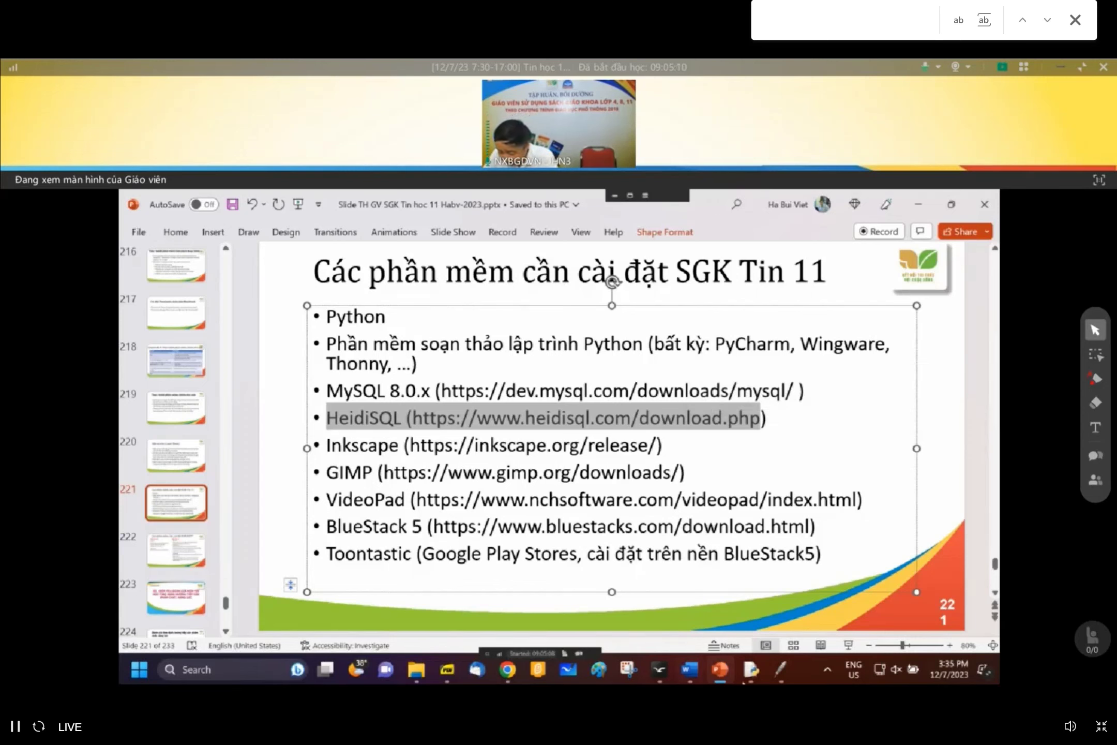
click(996, 670)
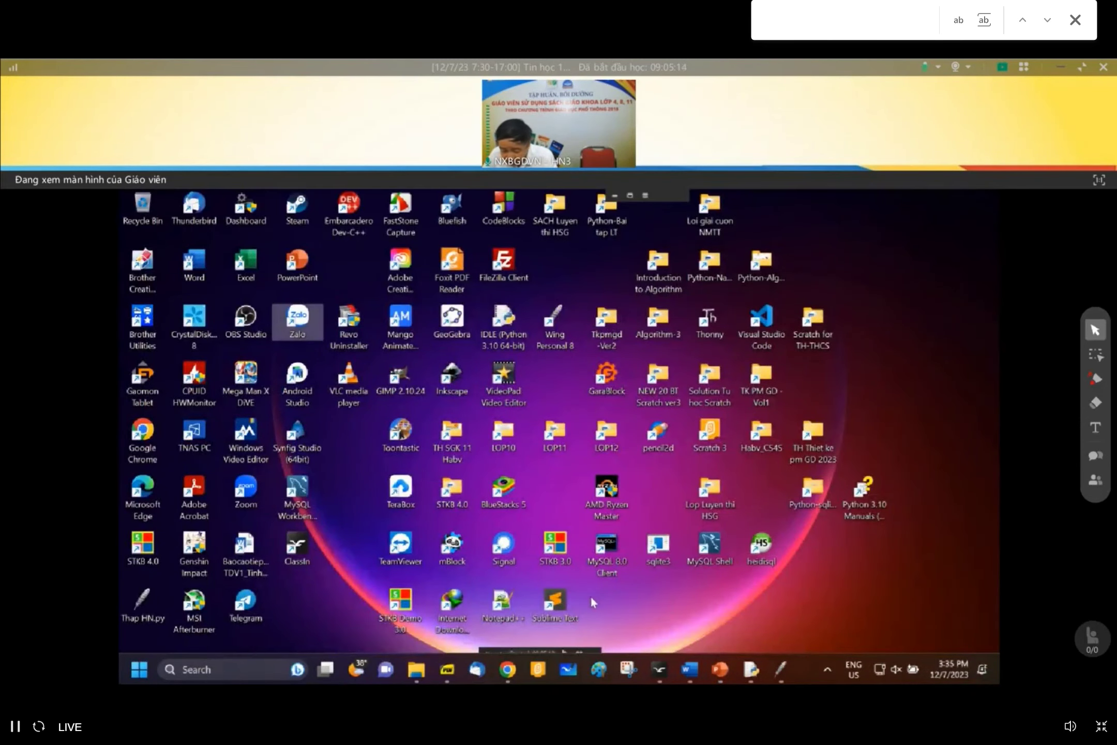
click(215, 672)
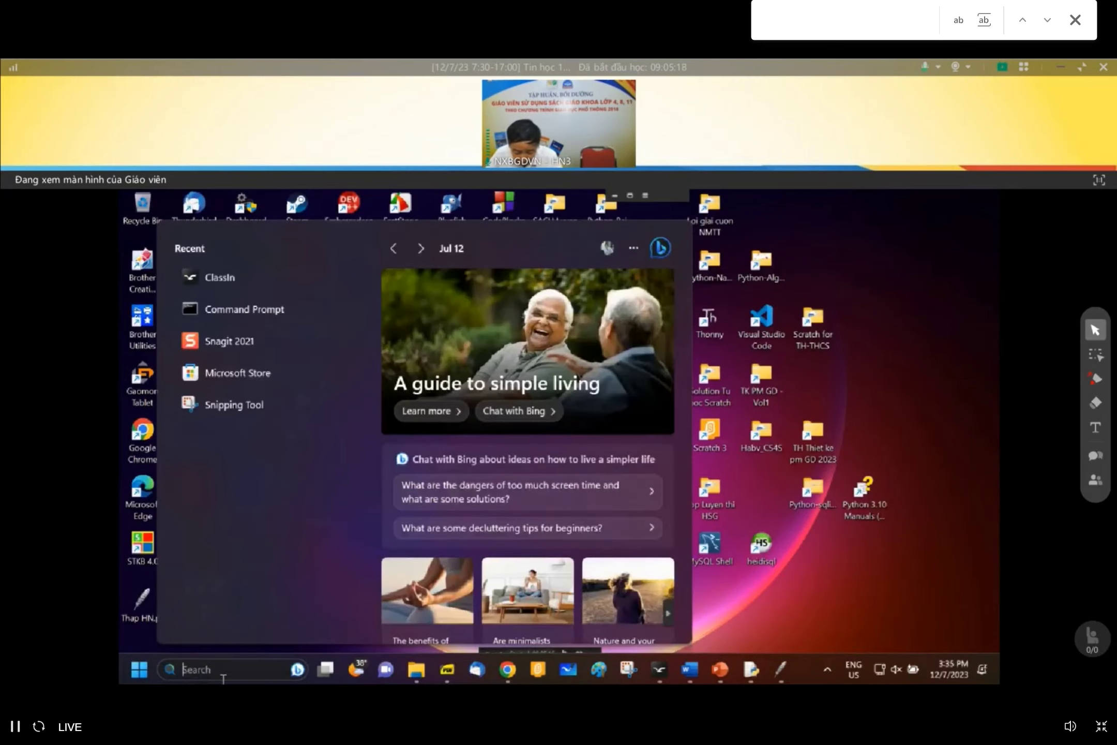
text(s)
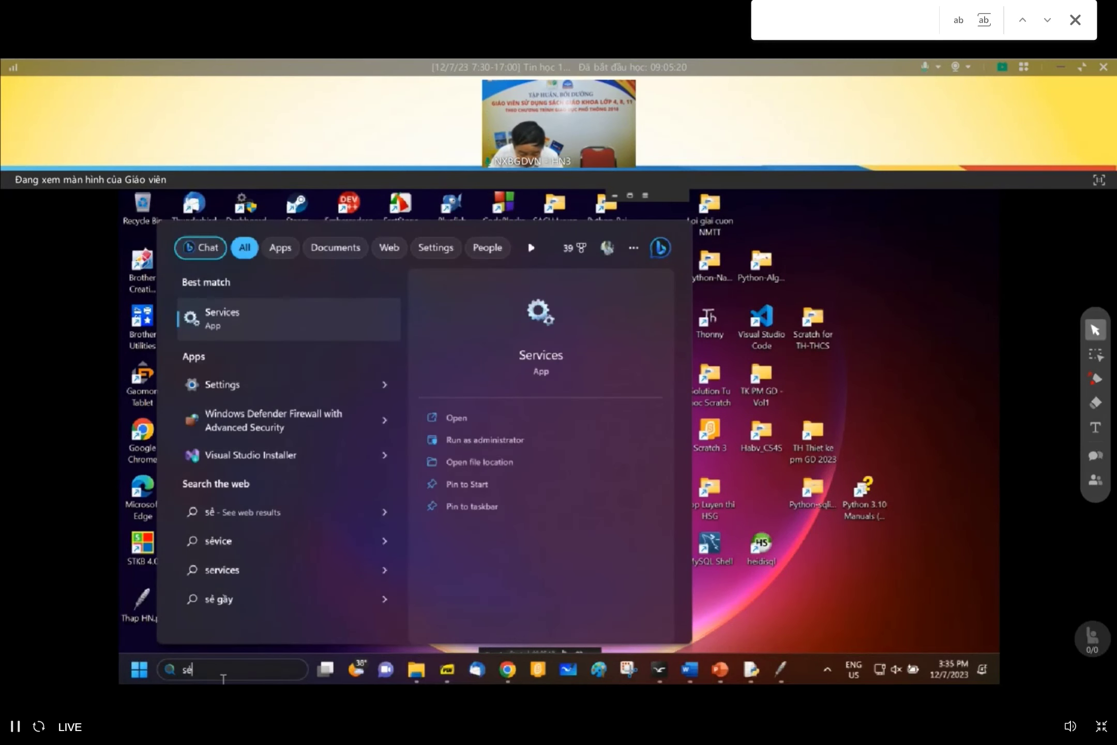
text(ervices)
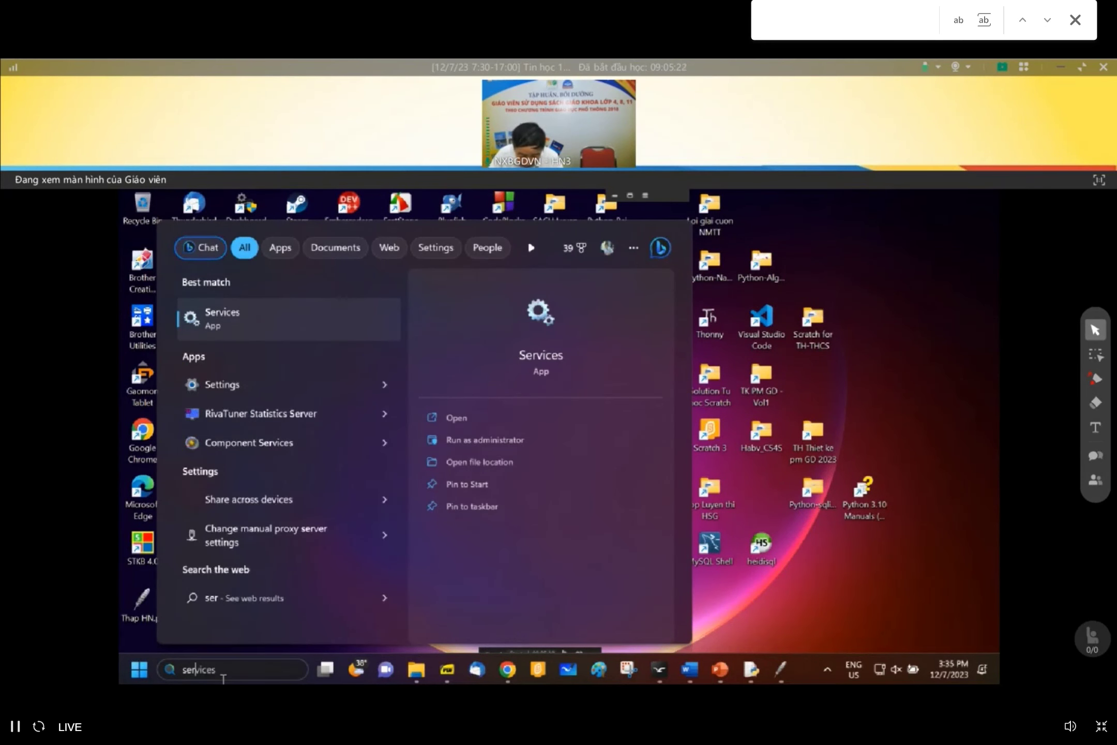
key(Return)
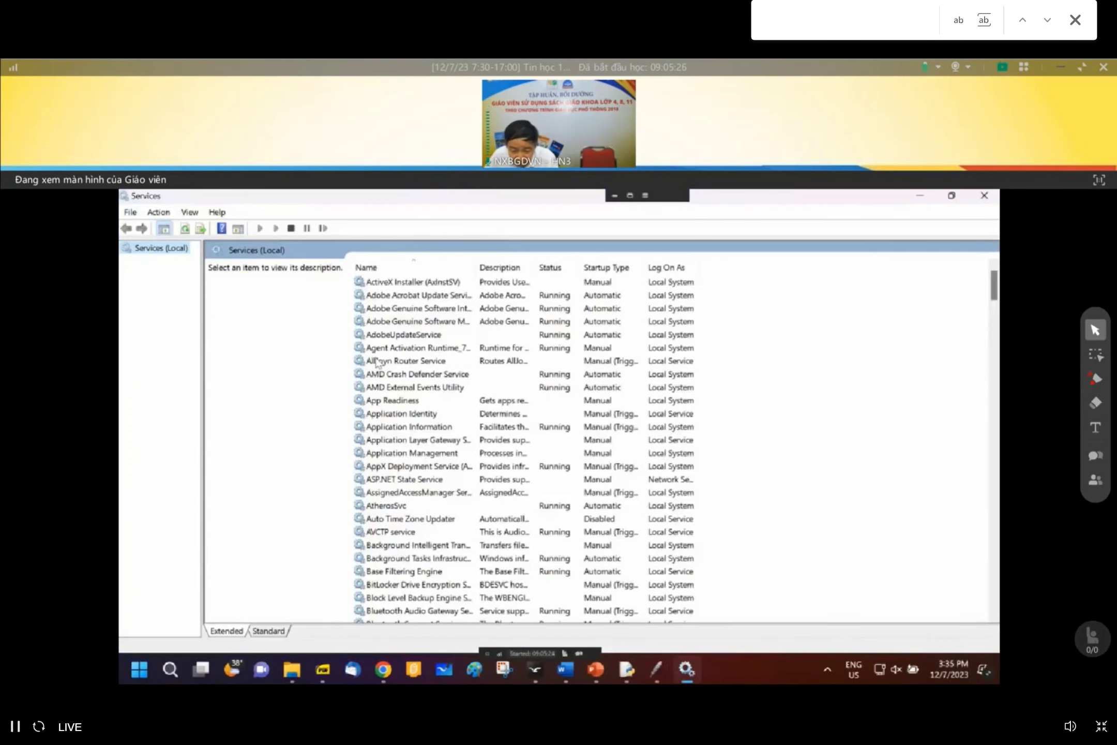
scroll(414, 424, down, 6)
scroll(420, 465, down, 17)
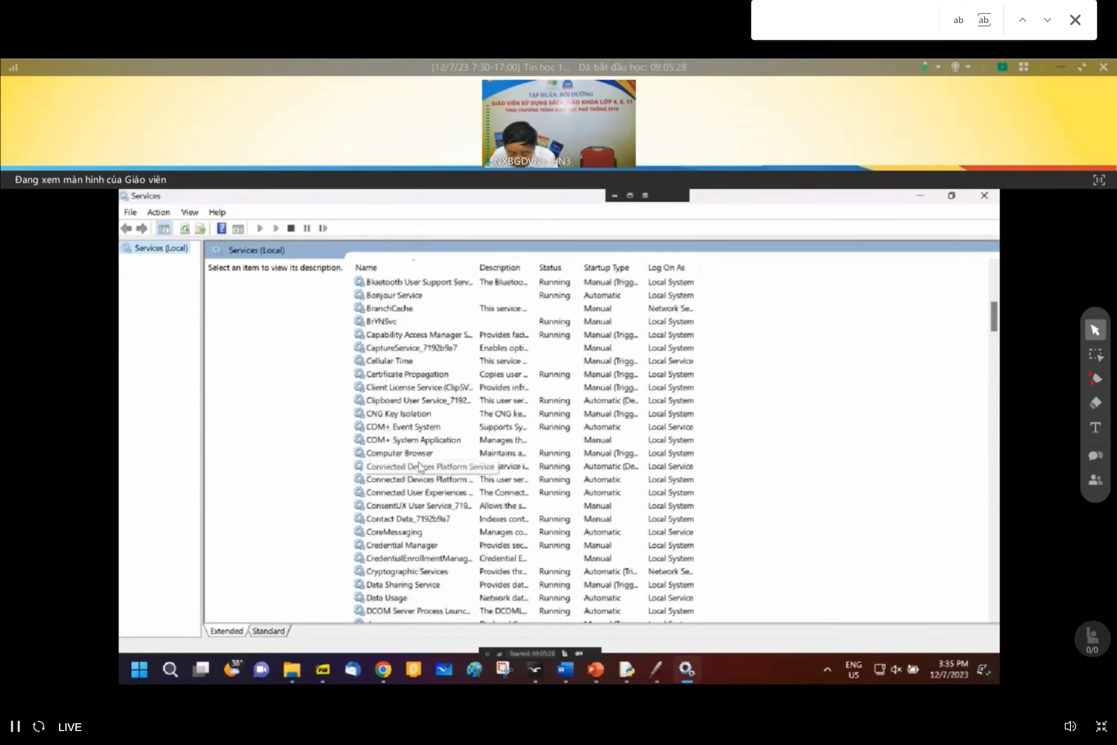
scroll(414, 512, down, 12)
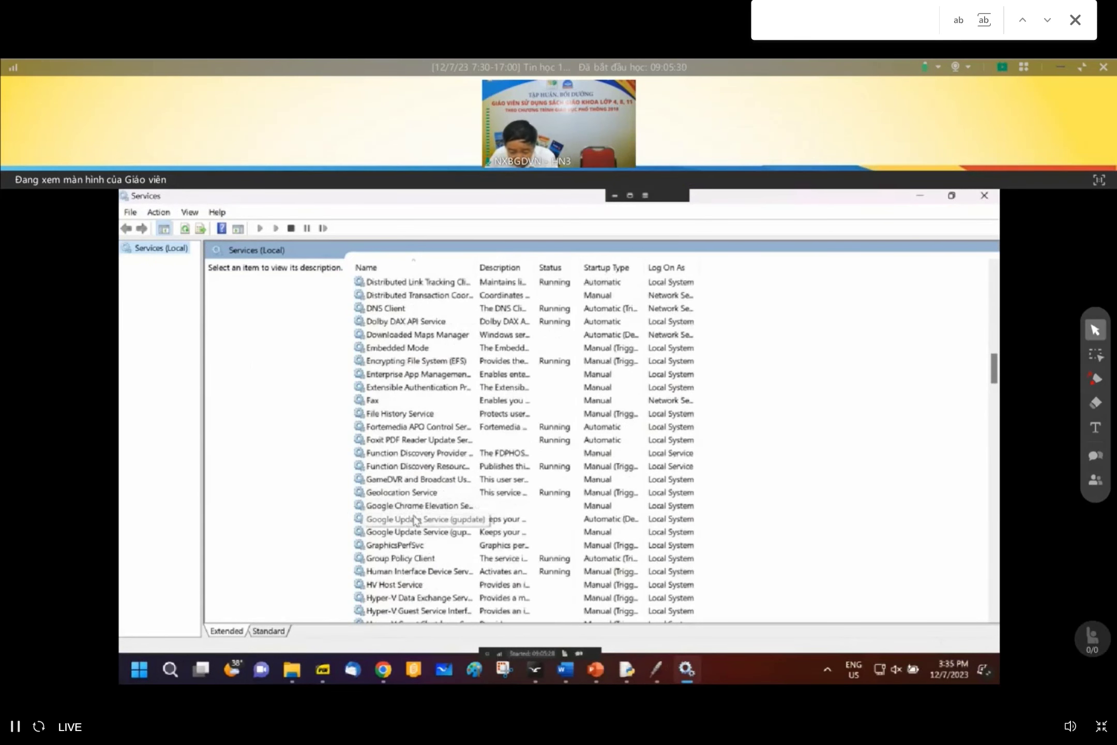
scroll(414, 520, down, 12)
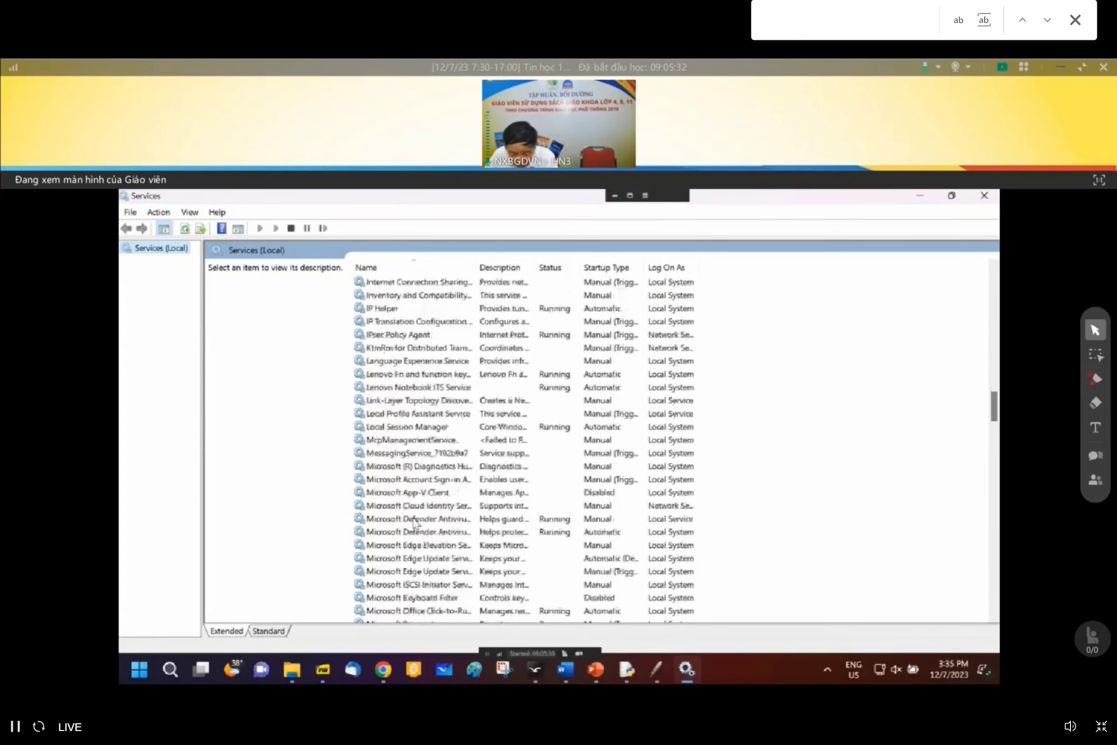
scroll(414, 522, up, 1)
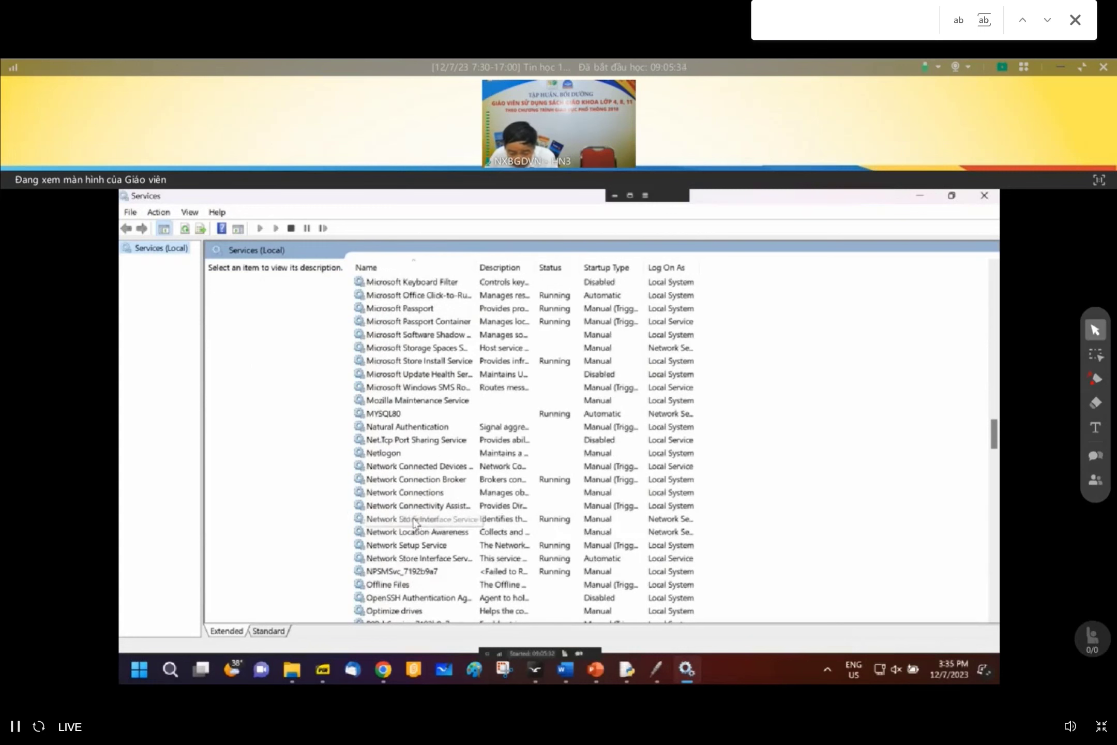
click(379, 413)
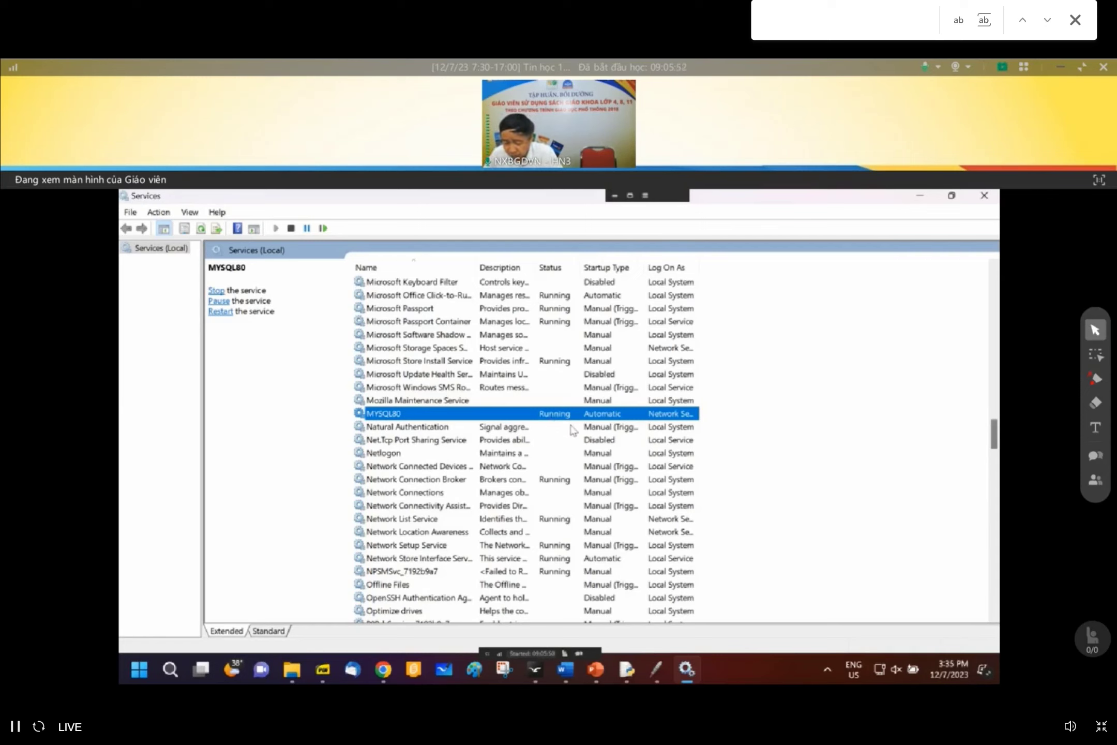
click(985, 196)
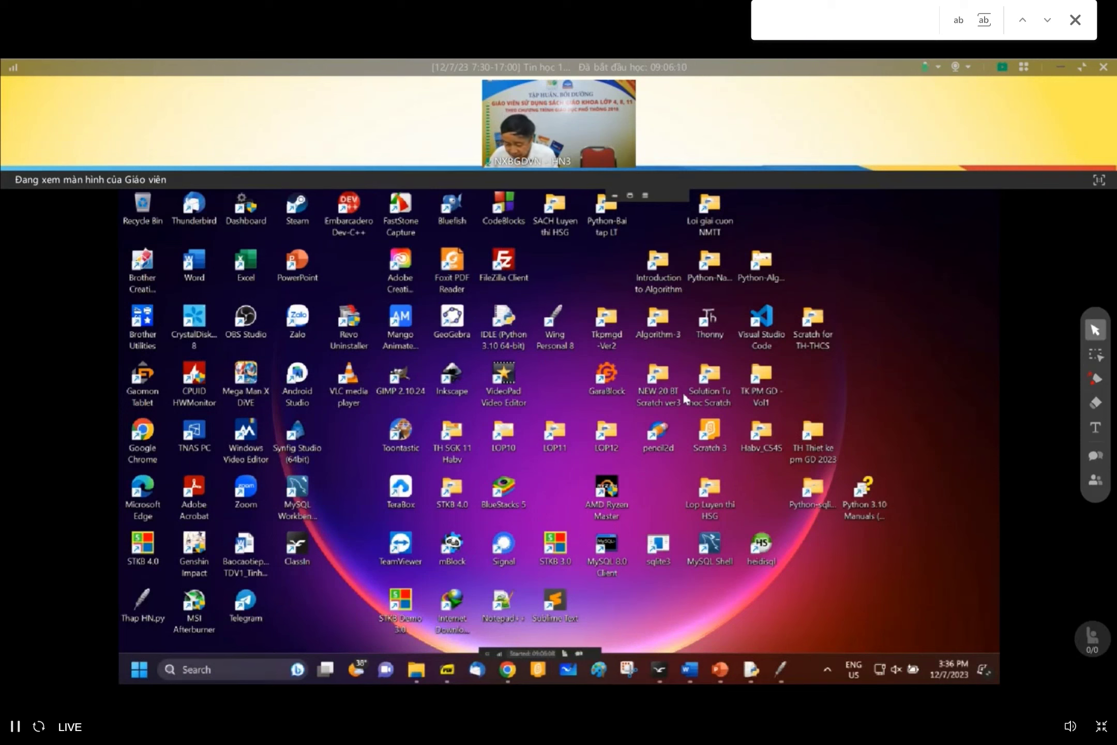
- Launch HeidiSQL and connect to 127.0.0.1 as root using the account password
double_click(761, 551)
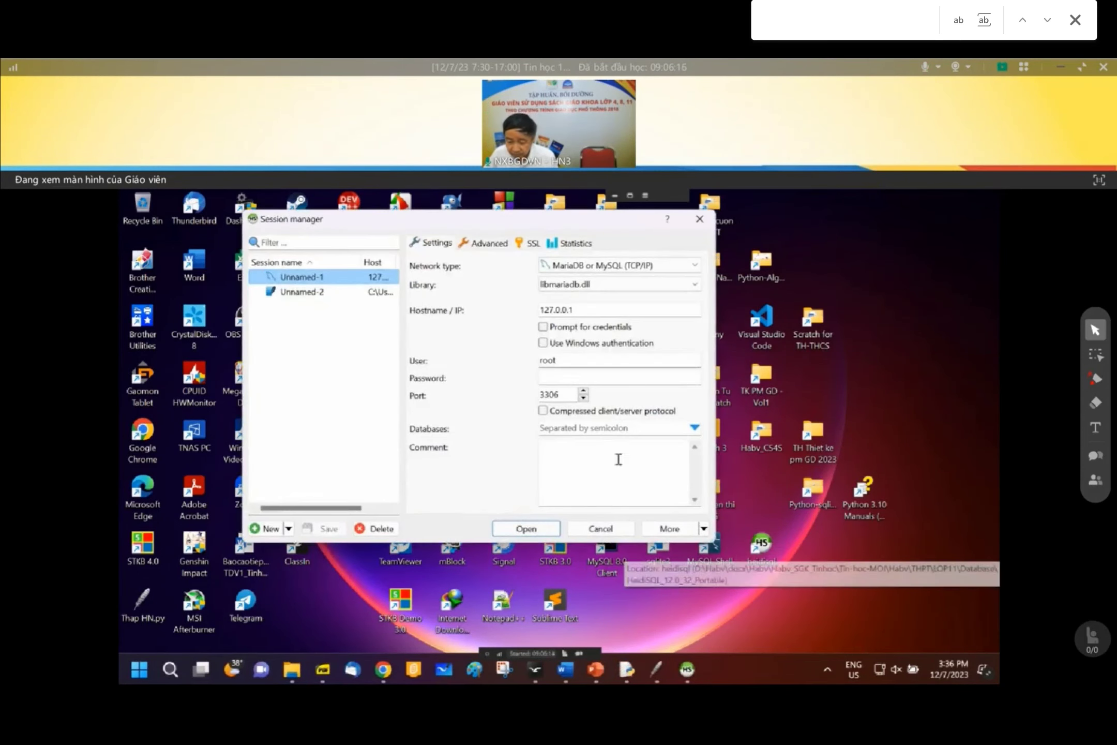
click(553, 383)
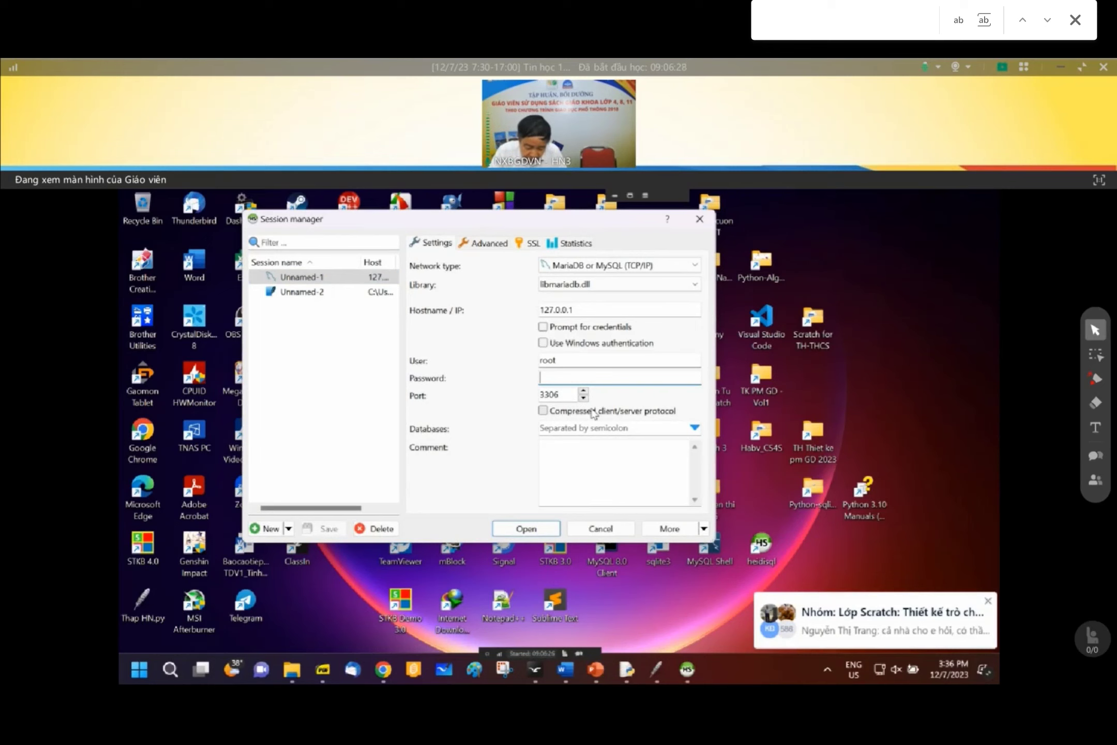
text(12345)
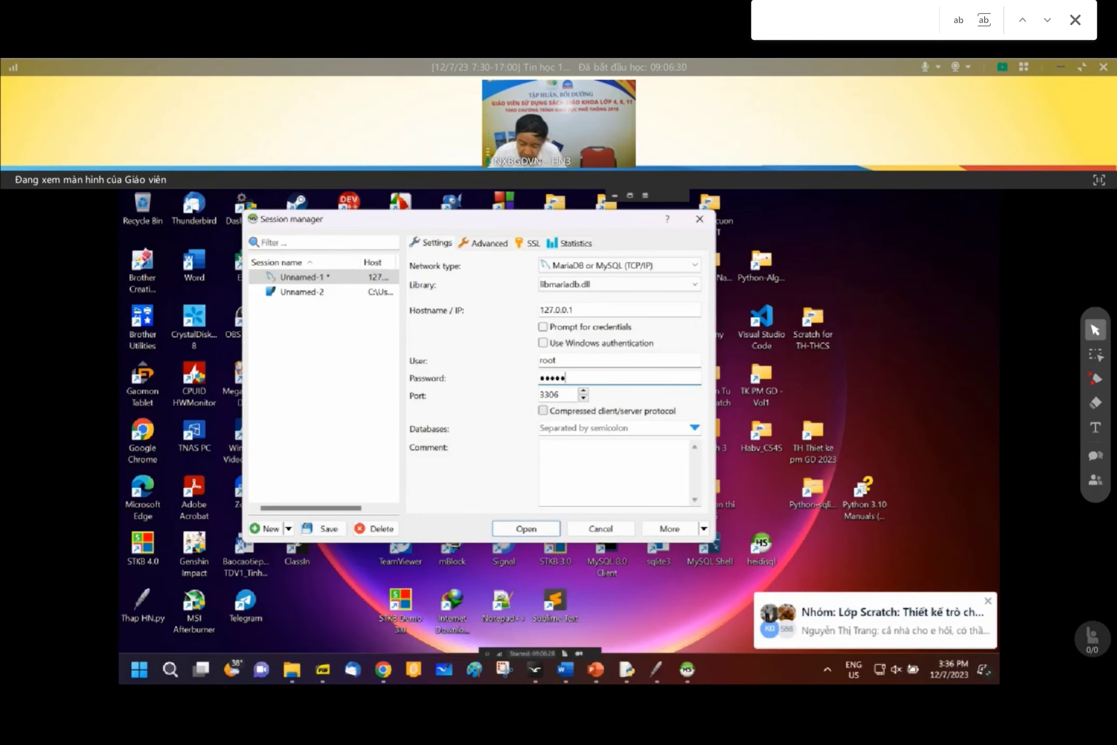
key(Return)
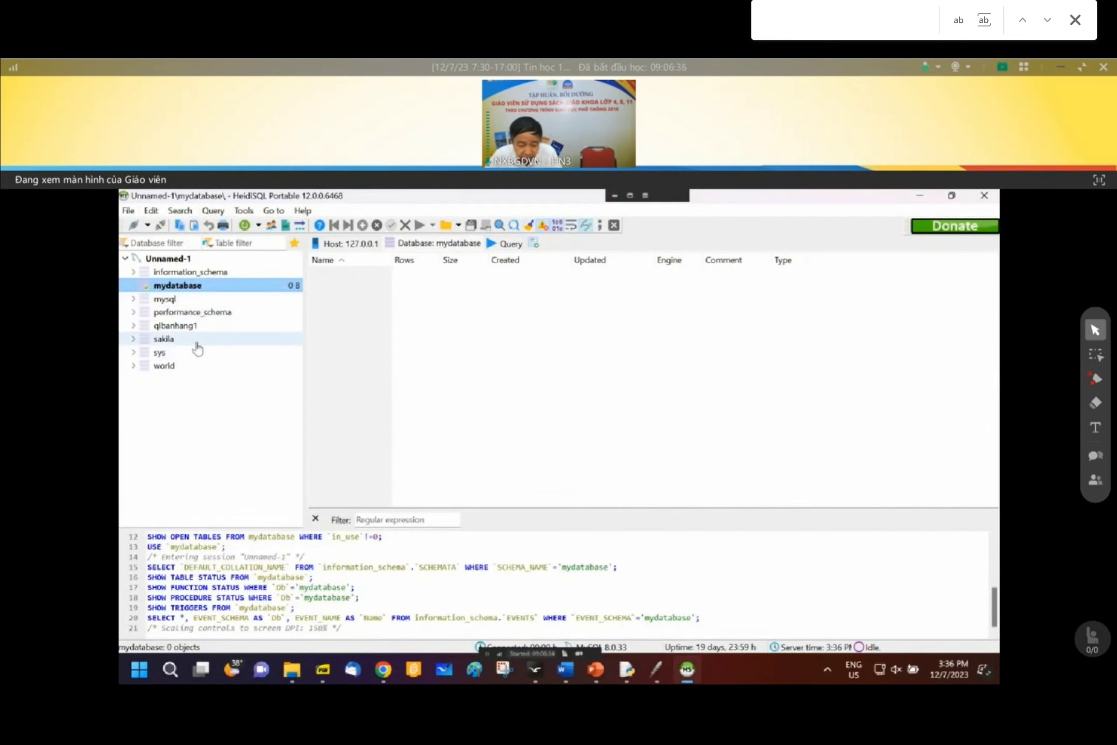
- Browse the qlbanhang1 database and its donhang table, then close HeidiSQL
click(177, 327)
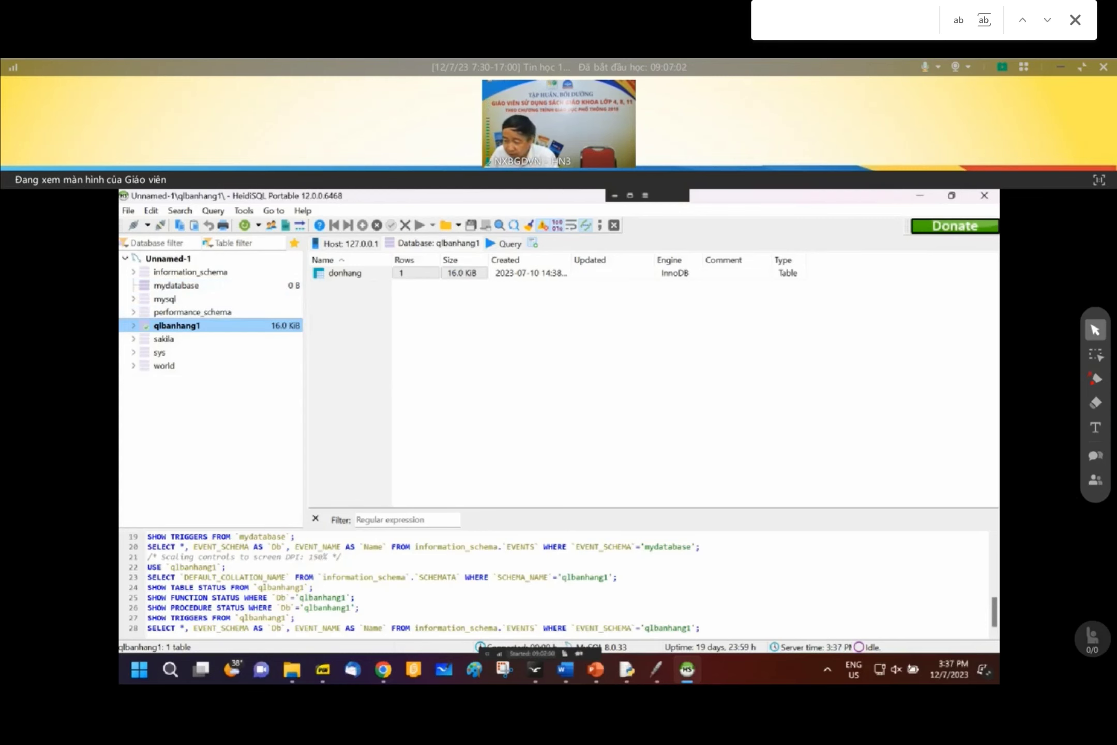
click(985, 196)
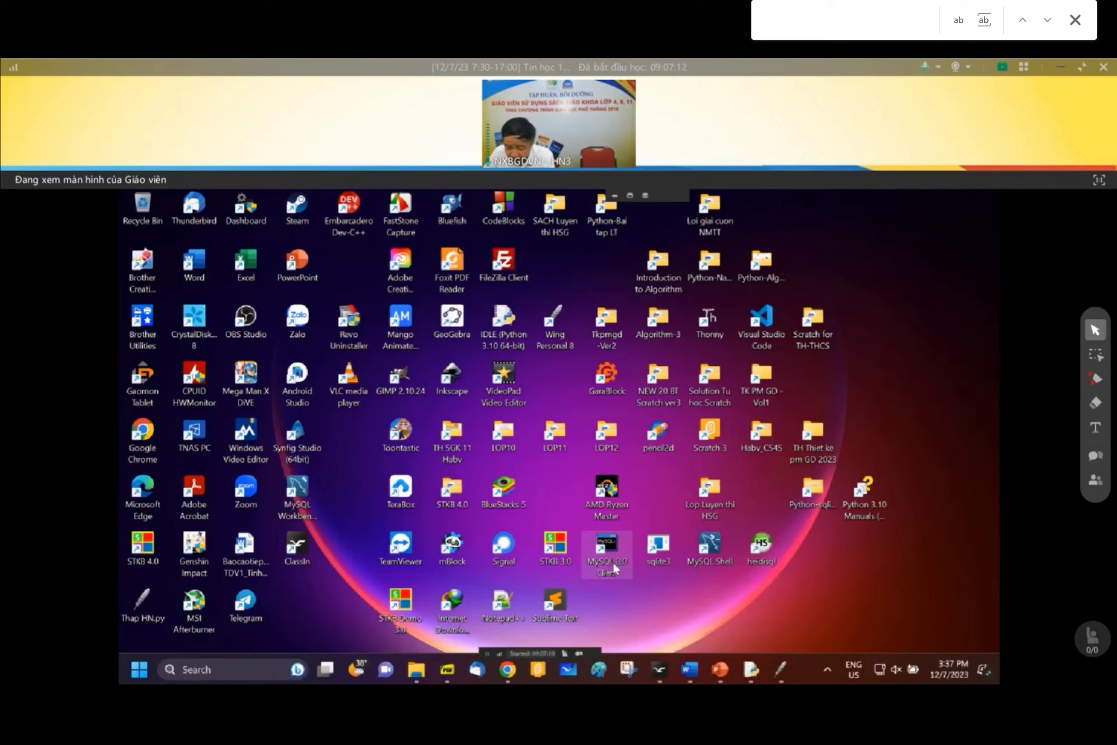
- Launch MySQL 8.0 Client and log in with the account password
double_click(613, 561)
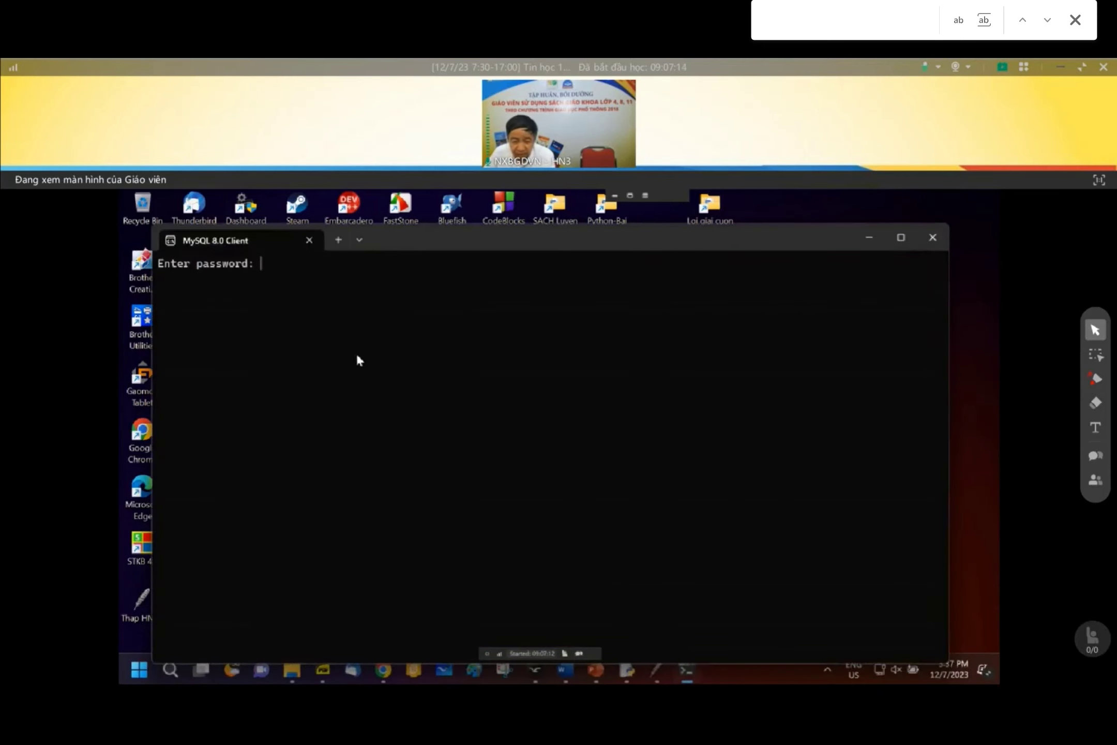
text(123456)
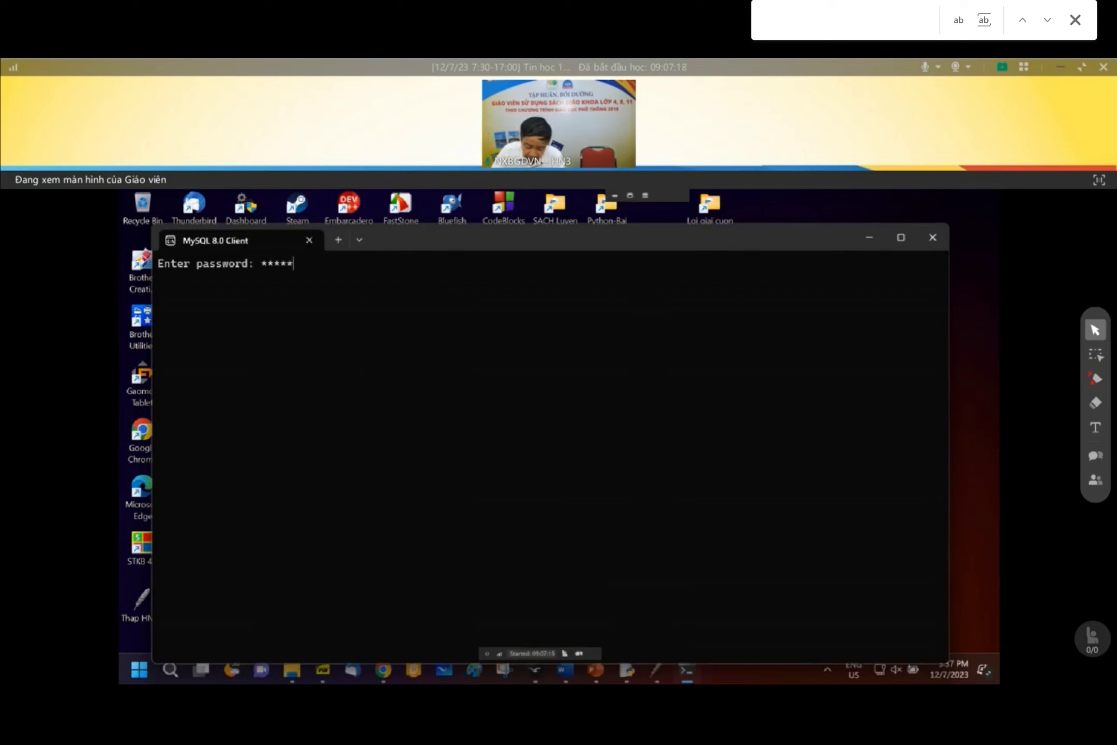
key(Return)
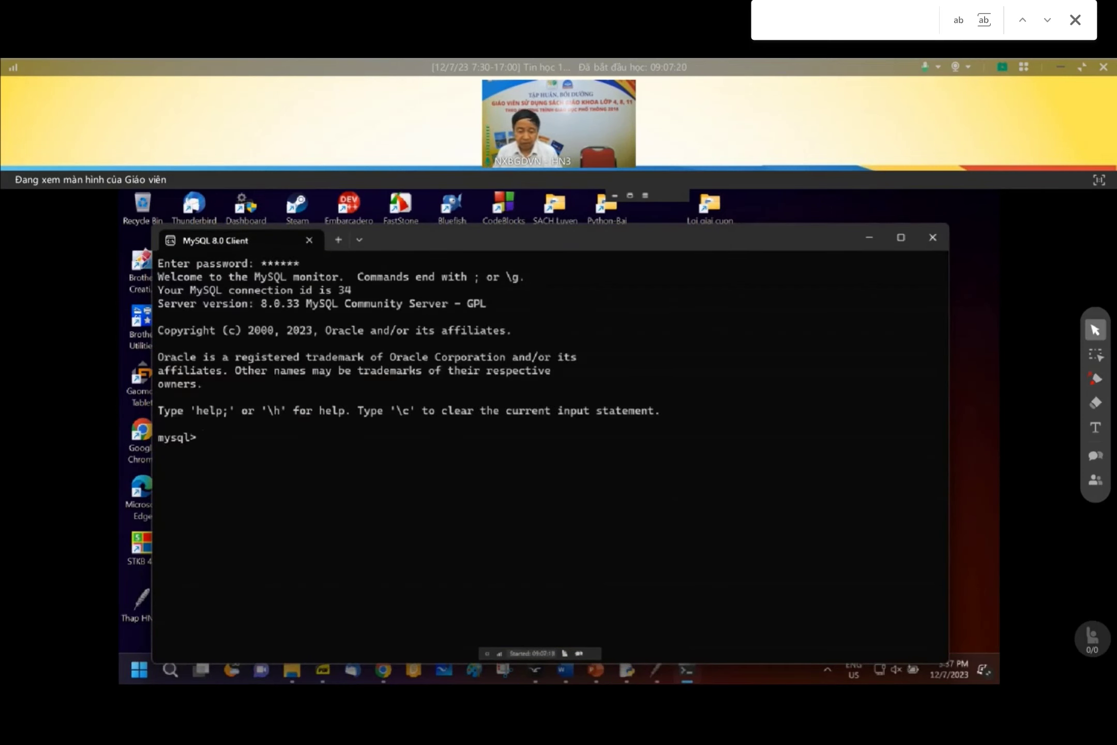
- Maximise the terminal and run 'show databases;' to list the server's databases
click(900, 241)
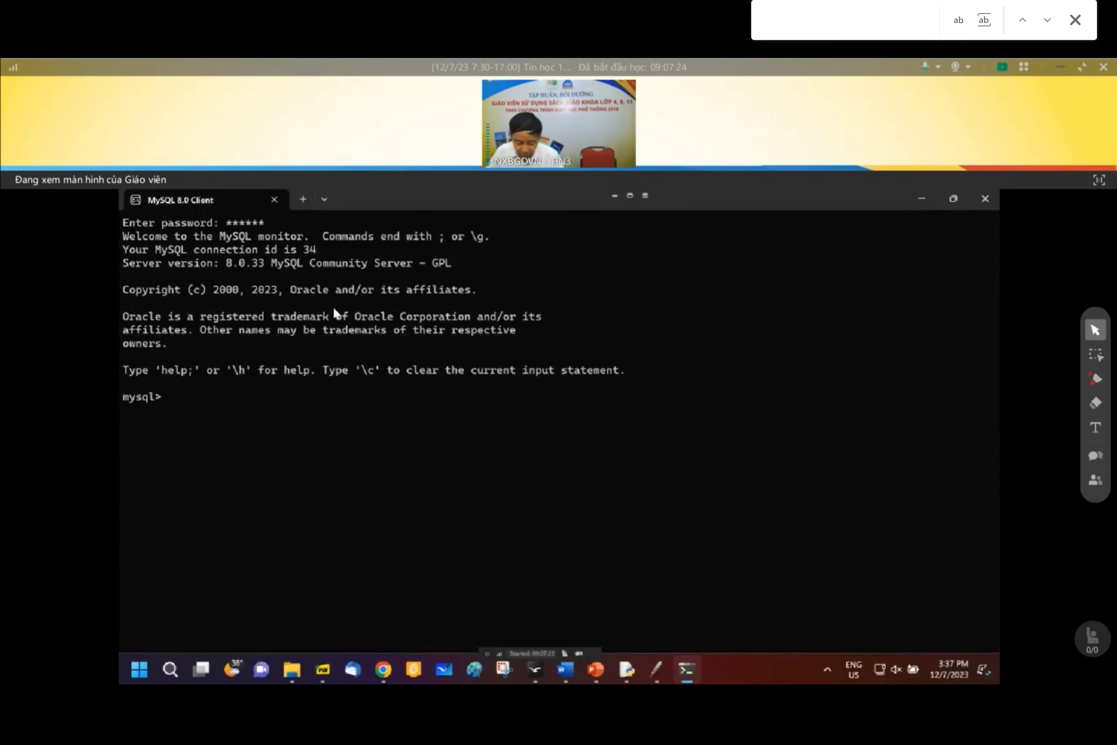
text(show)
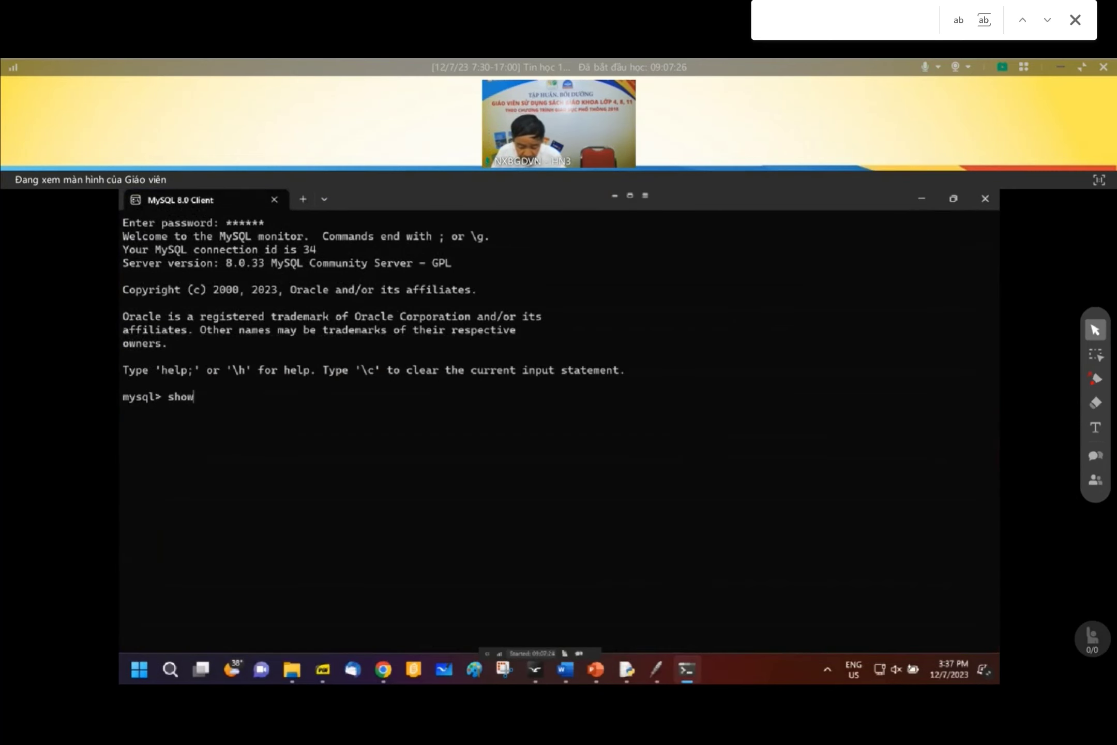
text( datavase)
key(BackSpace)
key(BackSpace)
key(BackSpace)
key(BackSpace)
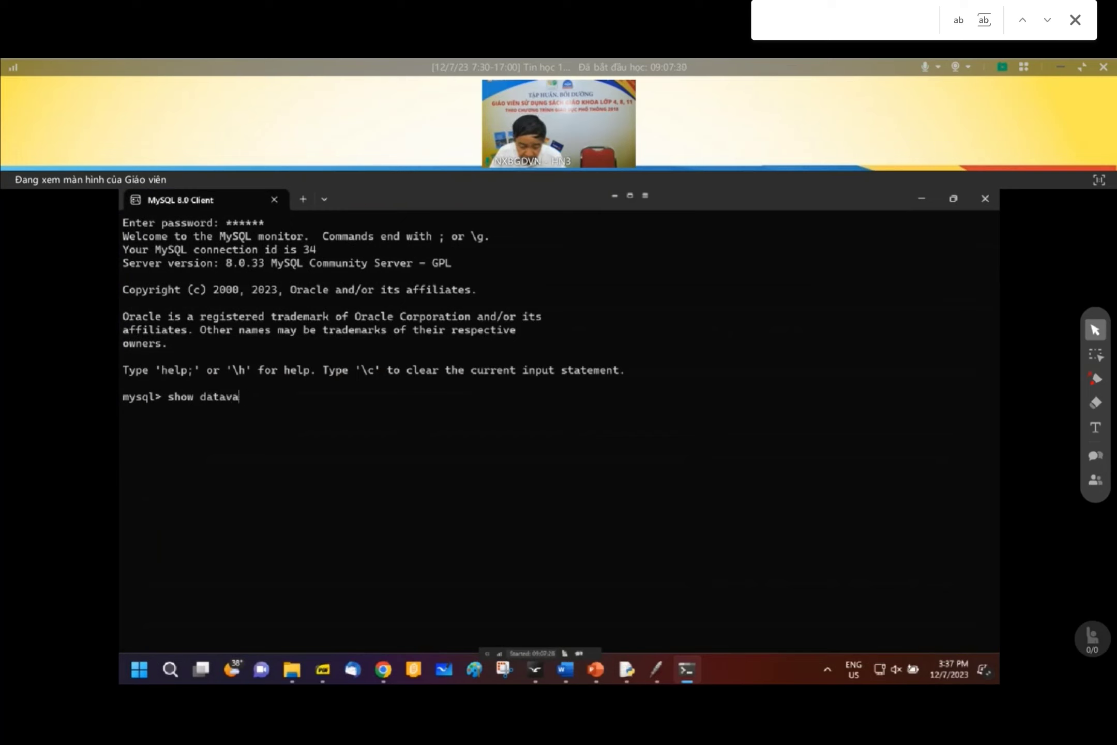
text(basr=)
key(BackSpace)
key(BackSpace)
text(es;)
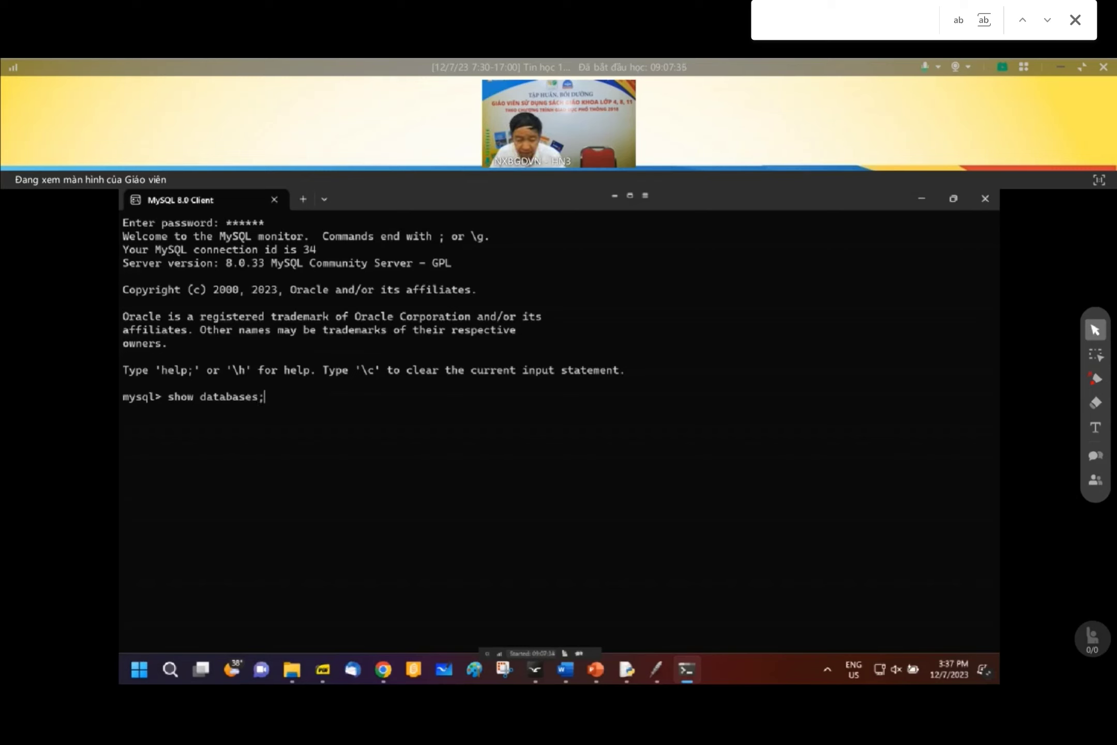
key(Return)
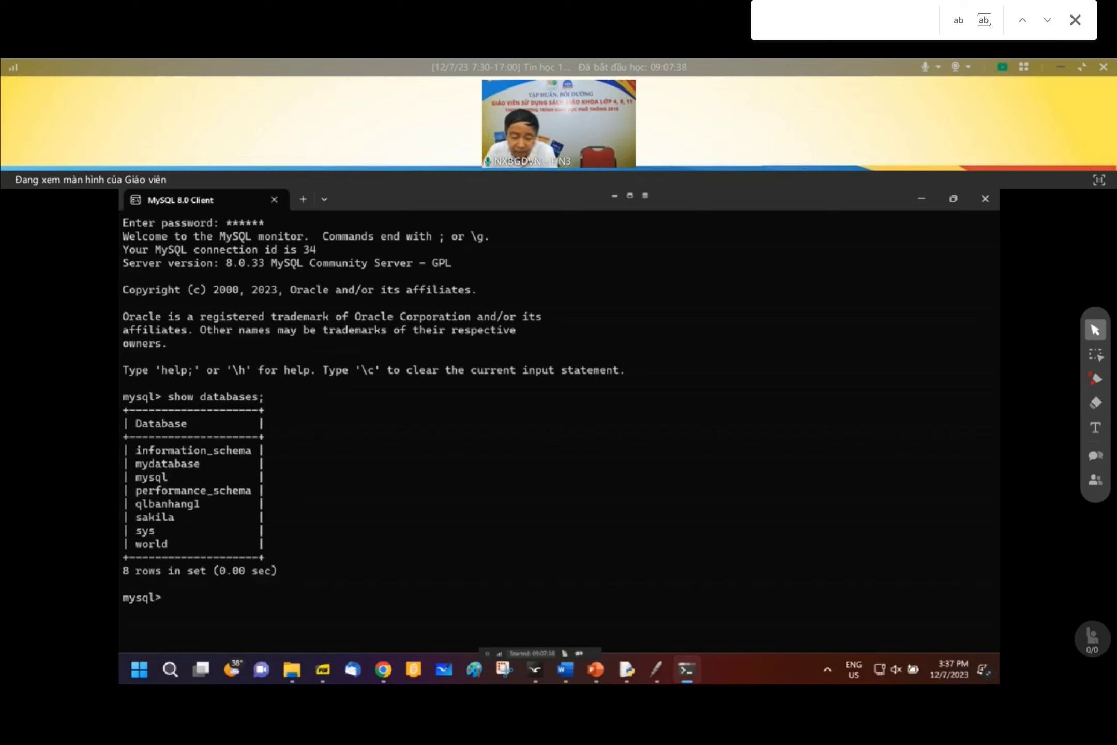